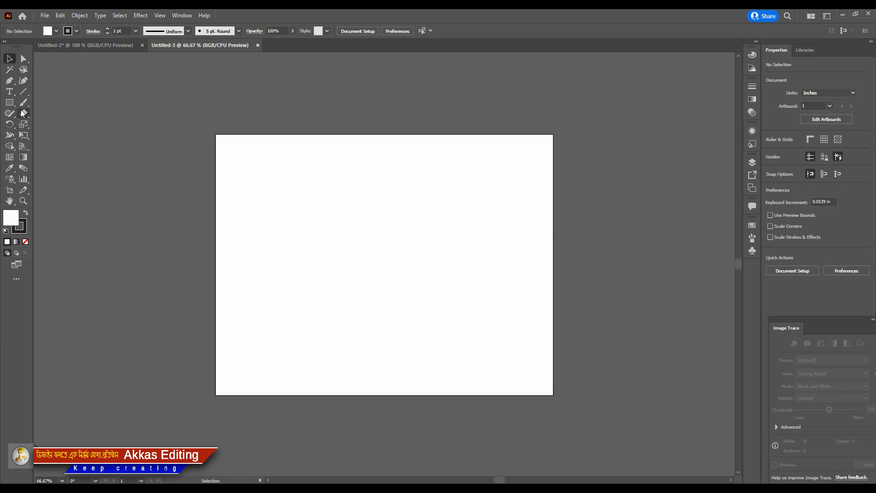
# Draw a black 11 × 8.5 in rectangle with no stroke covering the whole artboard and lock it
pyautogui.click(22, 225)
pyautogui.click(26, 242)
pyautogui.click(56, 31)
pyautogui.click(26, 49)
pyautogui.click(253, 14)
pyautogui.click(9, 102)
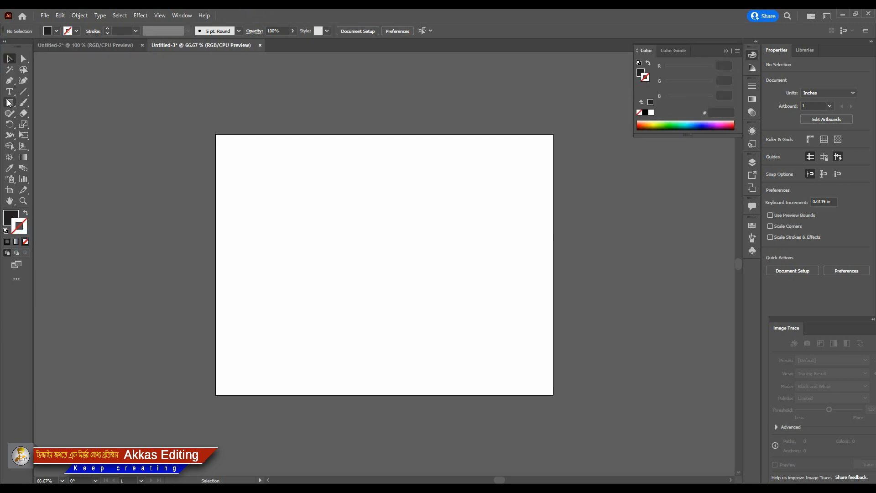
pyautogui.moveTo(215, 134); pyautogui.dragTo(553, 395)
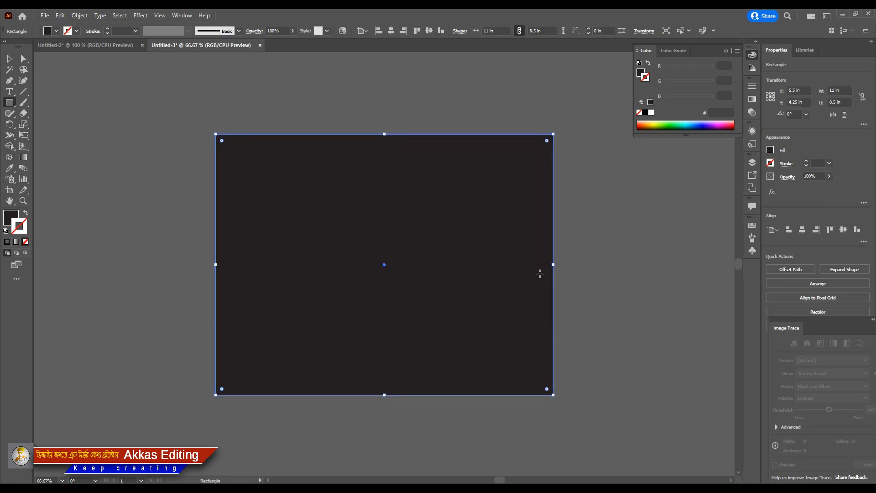
pyautogui.press('v')
pyautogui.hotkey('ctrl', '2')
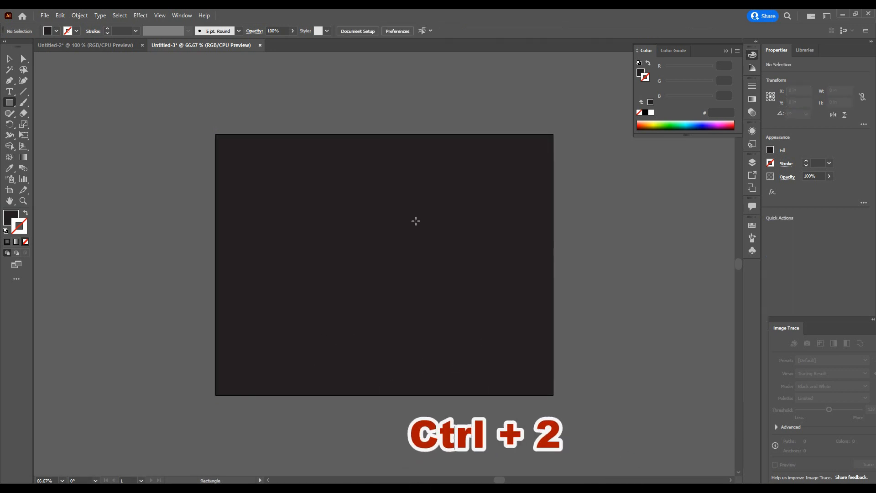
# Add the text "Welcome" on the upper part of the black background and enlarge it to about 135 pt
pyautogui.click(9, 91)
pyautogui.click(303, 194)
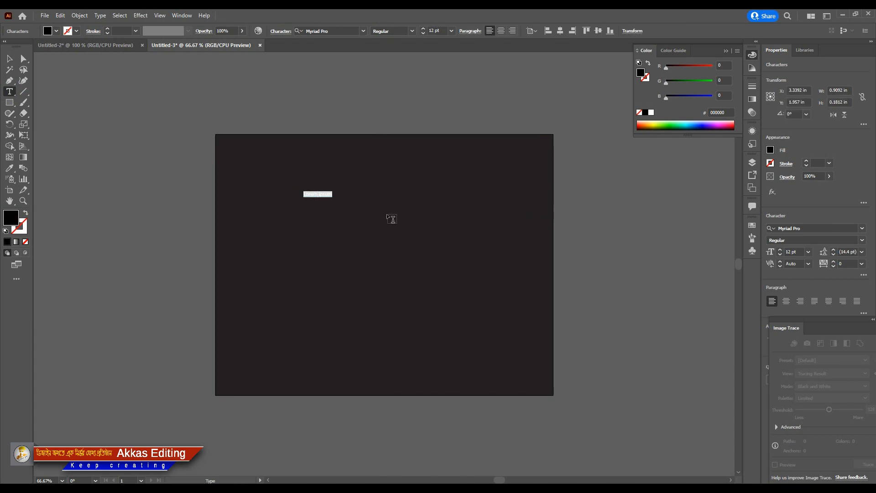
pyautogui.write('v')
pyautogui.write('elcome')
pyautogui.click(9, 59)
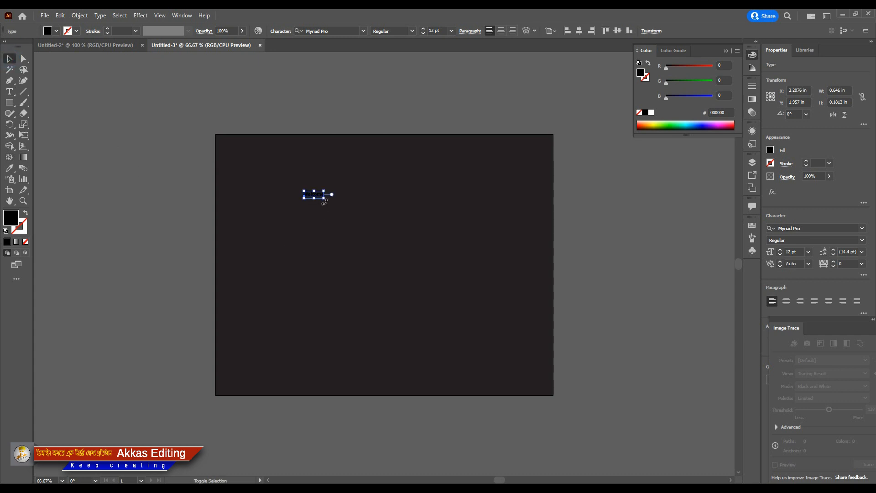
pyautogui.moveTo(324, 198); pyautogui.dragTo(528, 319)
pyautogui.moveTo(472, 240); pyautogui.dragTo(419, 225)
# Set the Welcome text's font to Ethnocentric and narrow it to about 9.1 in wide, positioned within the artboard
pyautogui.click(363, 30)
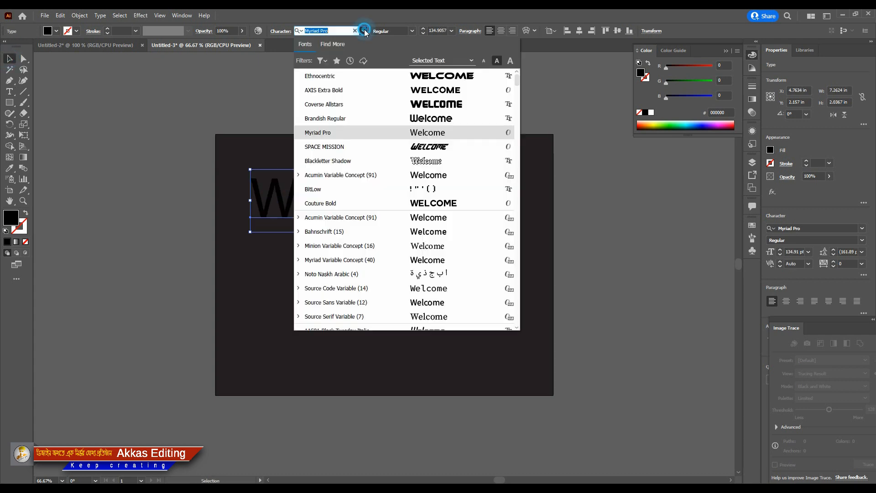
pyautogui.click(443, 77)
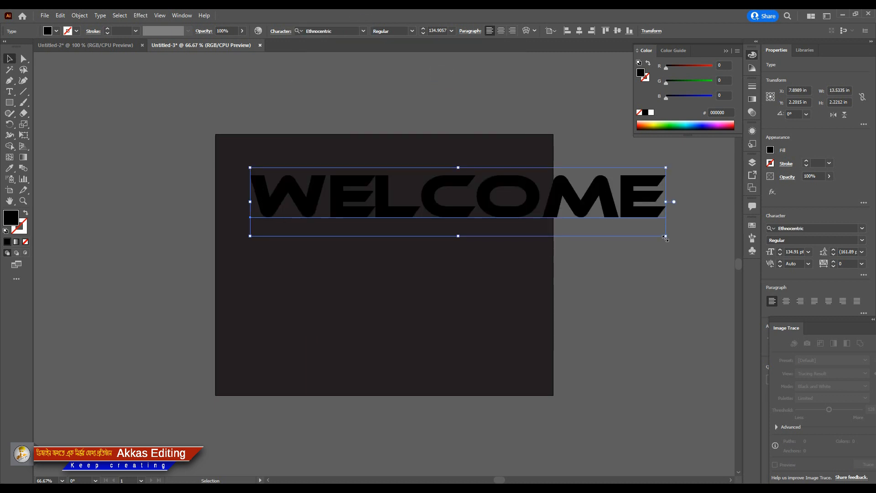
pyautogui.moveTo(665, 238); pyautogui.dragTo(531, 237)
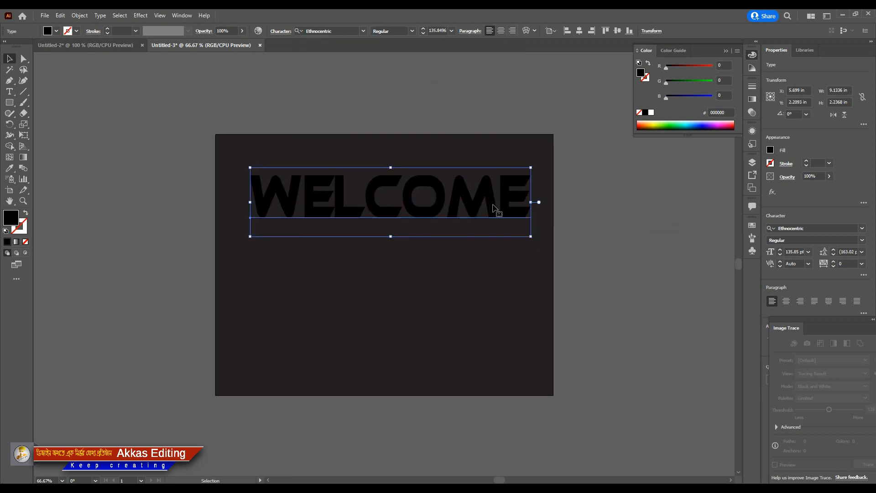
pyautogui.moveTo(493, 207); pyautogui.dragTo(483, 216)
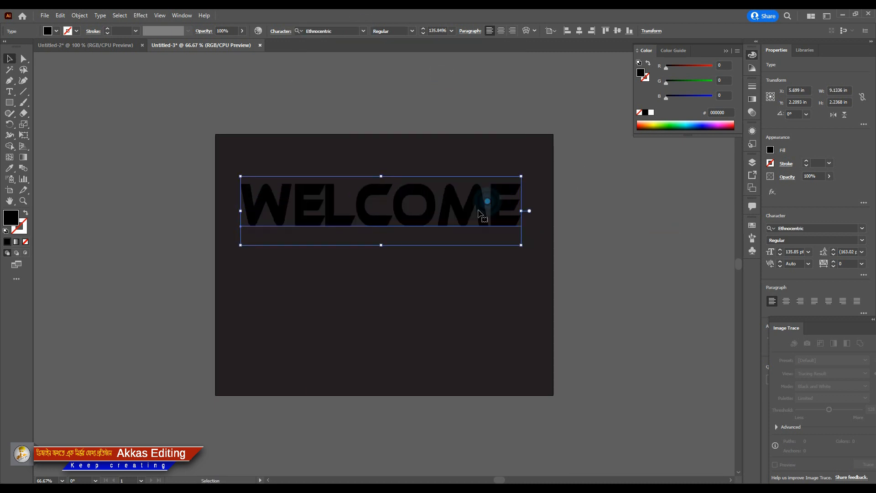
# Set the WELCOME text's fill color to white
pyautogui.click(55, 31)
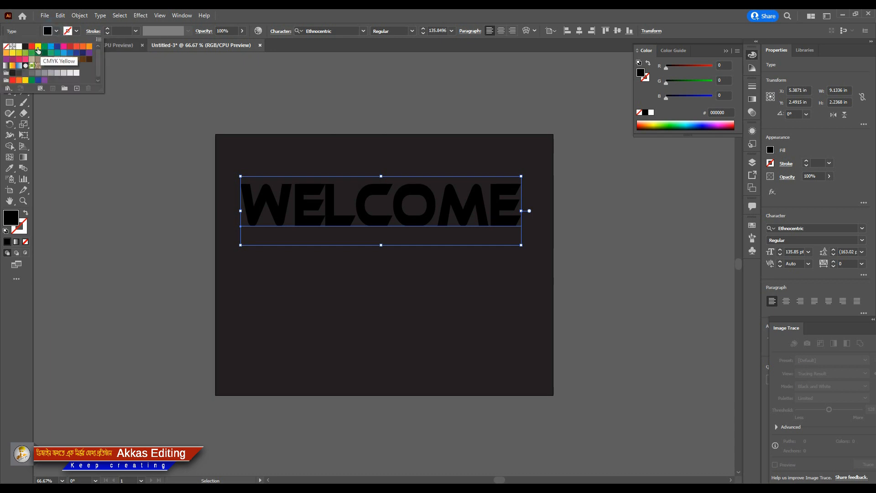
pyautogui.click(19, 46)
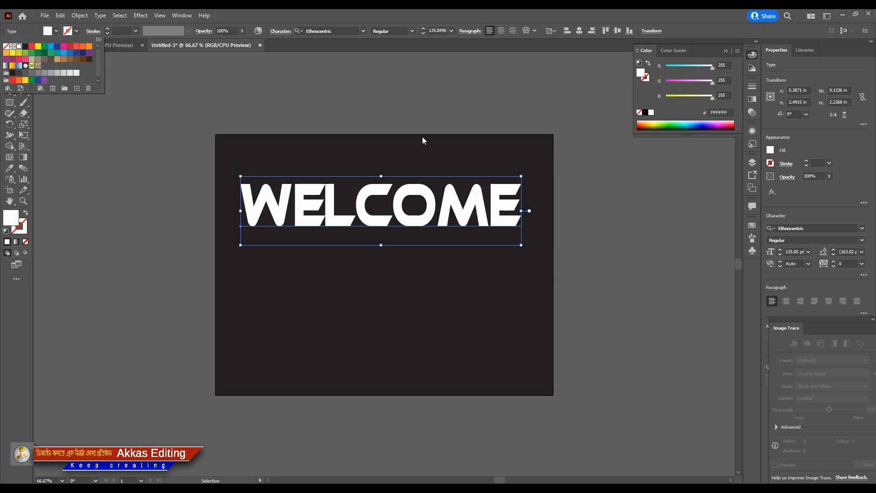
pyautogui.click(479, 108)
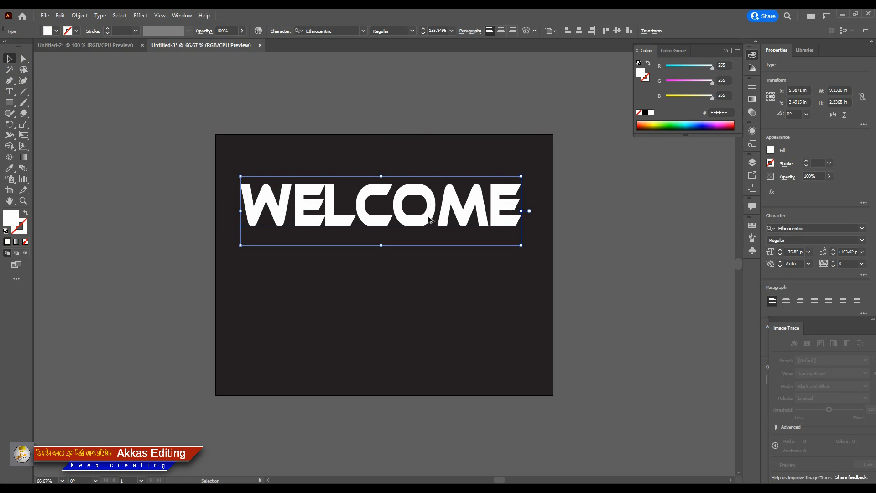
# Duplicate the WELCOME text directly below the original and change the copy's wording to "2023"
pyautogui.moveTo(430, 220); pyautogui.dragTo(431, 278)
pyautogui.press('t')
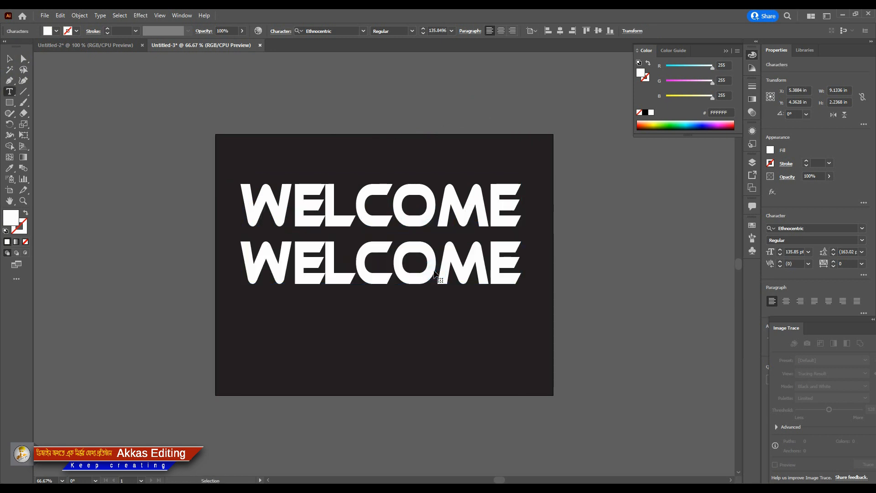
pyautogui.doubleClick(432, 270)
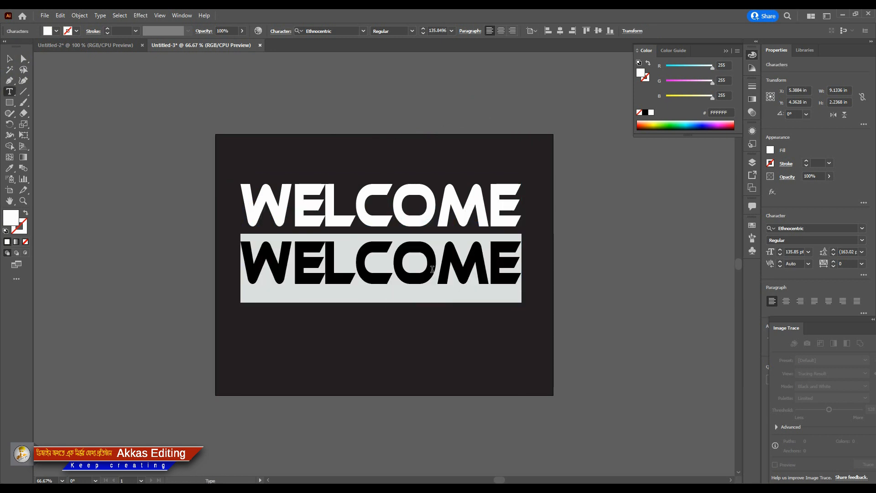
pyautogui.write('2023')
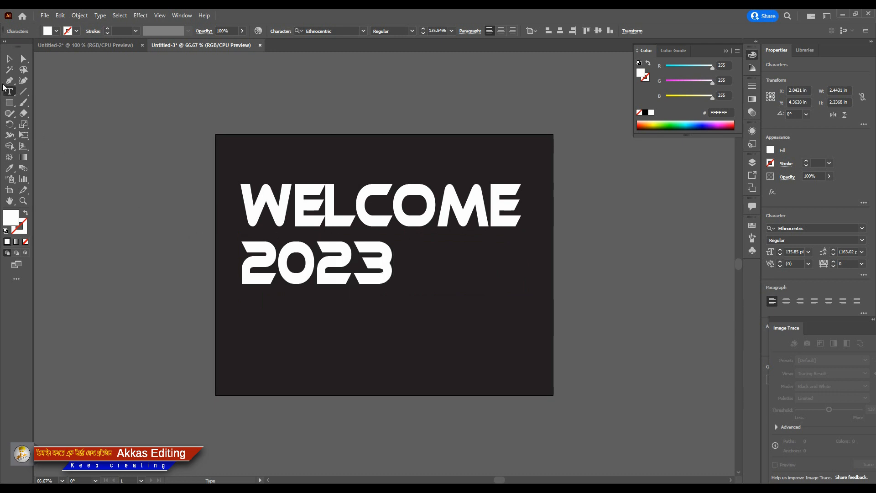
# Enlarge the 2023 text to about 9.4 × 4.2 in and place it just below WELCOME
pyautogui.click(9, 59)
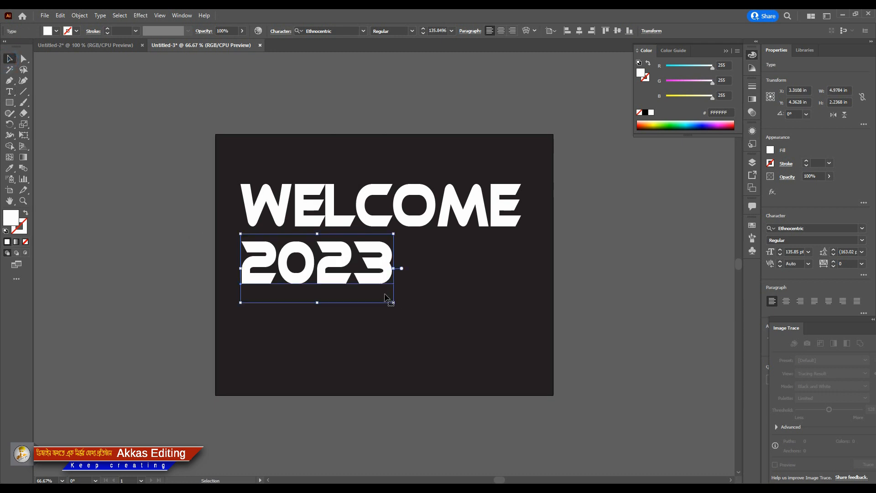
pyautogui.moveTo(395, 303); pyautogui.dragTo(533, 363)
pyautogui.moveTo(488, 308); pyautogui.dragTo(489, 298)
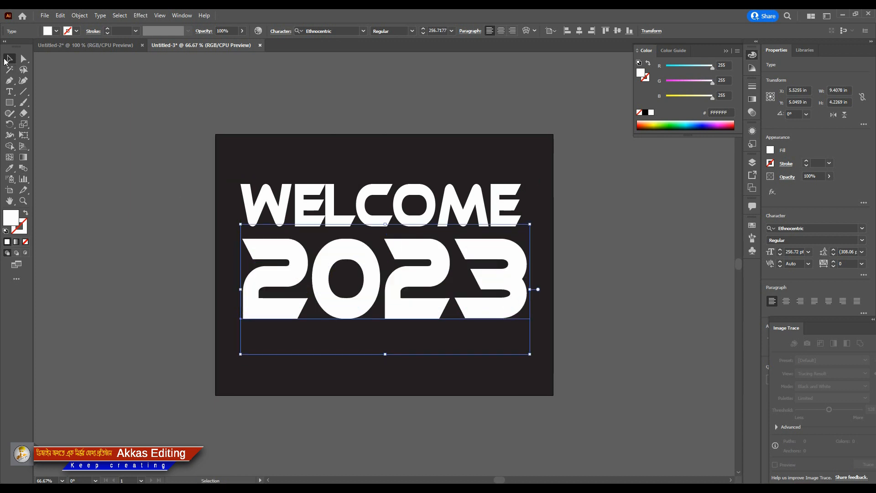
# Apply the 3D and Materials Extrude effect to the WELCOME and 2023 texts together
pyautogui.click(477, 185)
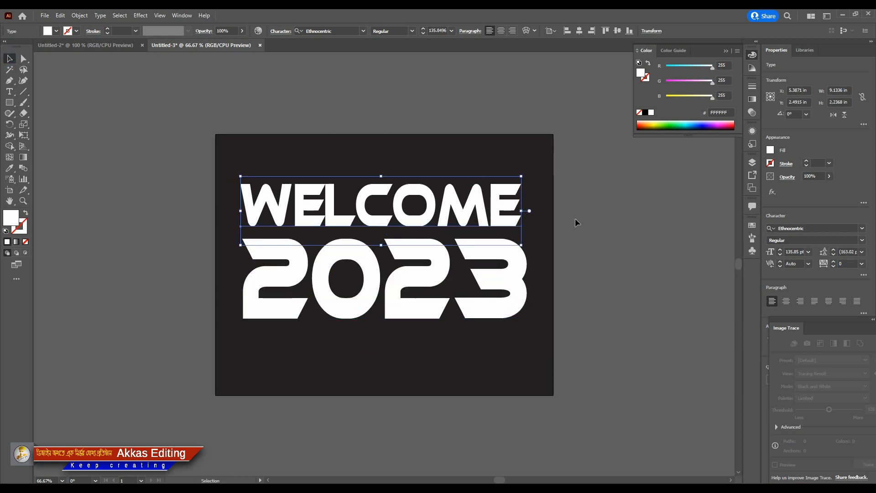
pyautogui.moveTo(542, 185); pyautogui.dragTo(449, 321)
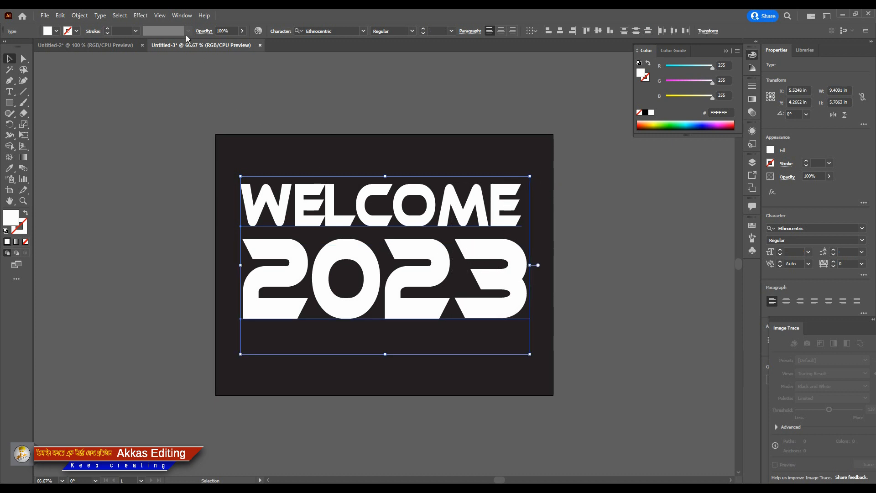
pyautogui.click(609, 231)
pyautogui.moveTo(539, 178); pyautogui.dragTo(420, 333)
pyautogui.click(183, 15)
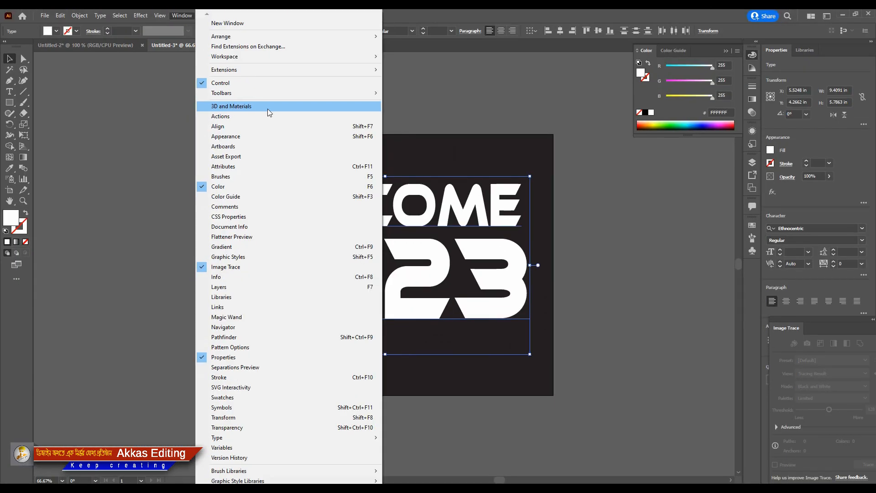
pyautogui.click(265, 97)
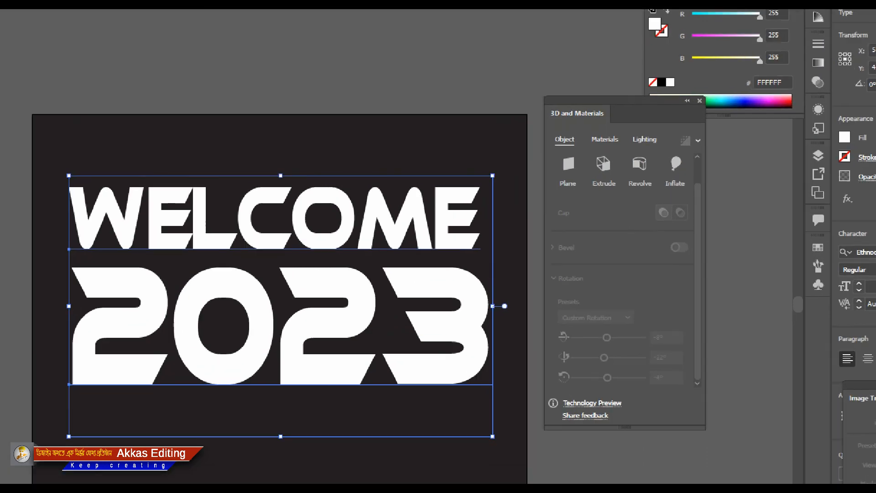
pyautogui.click(610, 177)
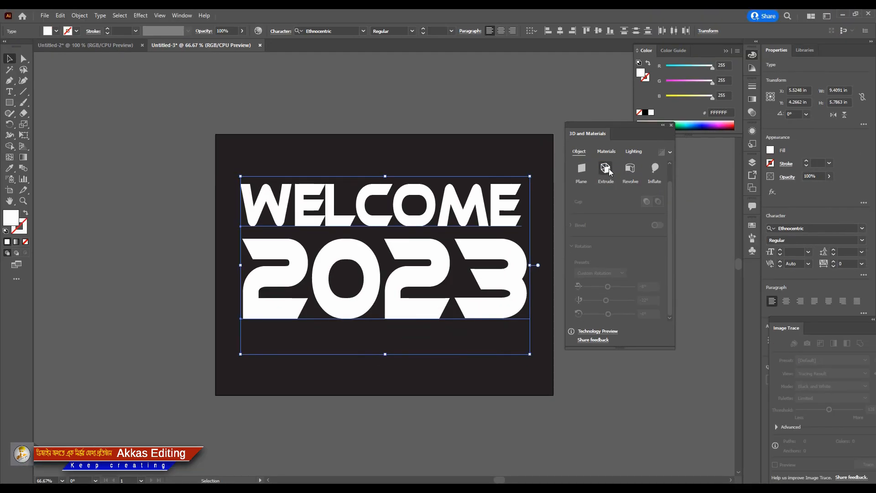
pyautogui.click(609, 170)
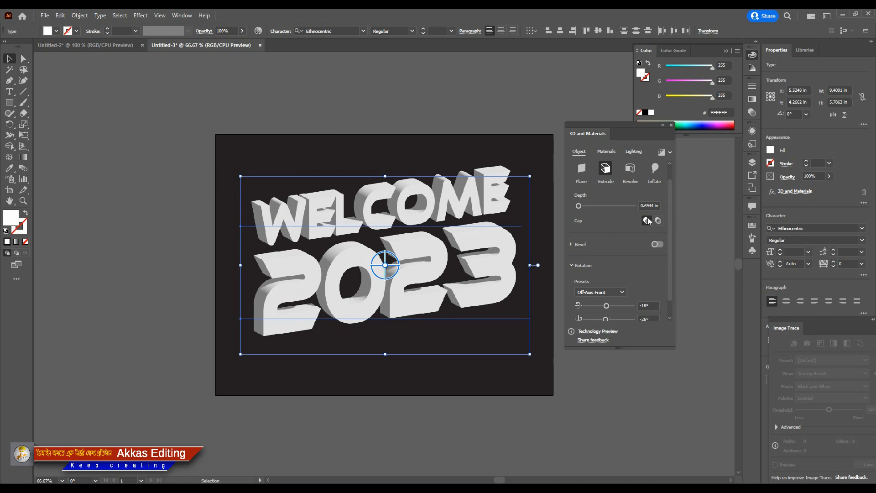
pyautogui.click(670, 125)
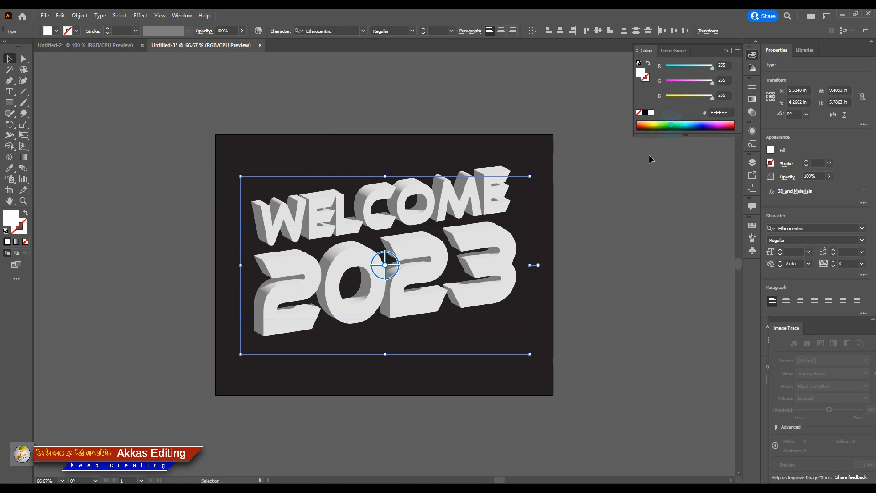
pyautogui.click(592, 251)
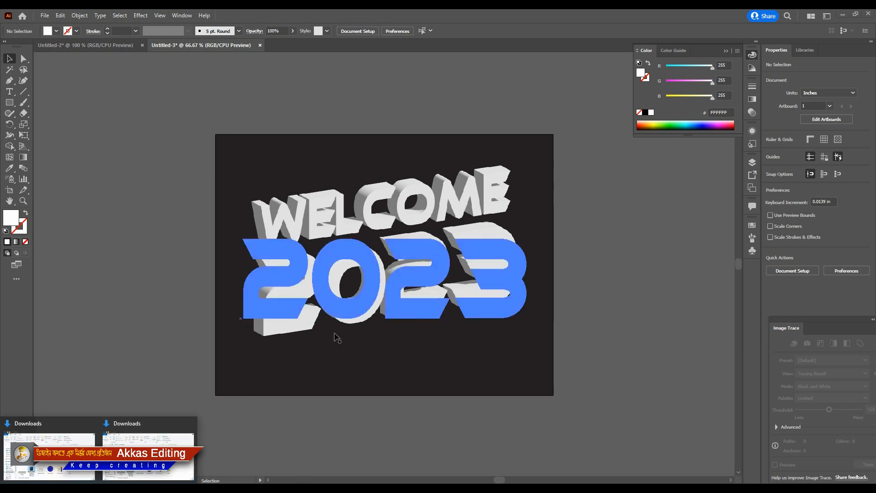
# Place the body-pillows-marble-texture-background image from the Downloads folder and move it onto the empty canvas beside the artboard's left edge
pyautogui.click(175, 427)
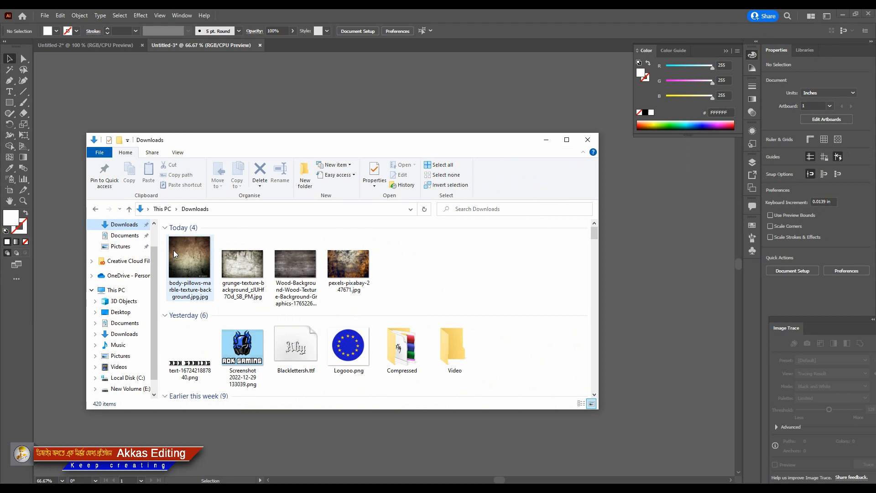
pyautogui.moveTo(174, 250); pyautogui.dragTo(681, 376)
pyautogui.click(648, 315)
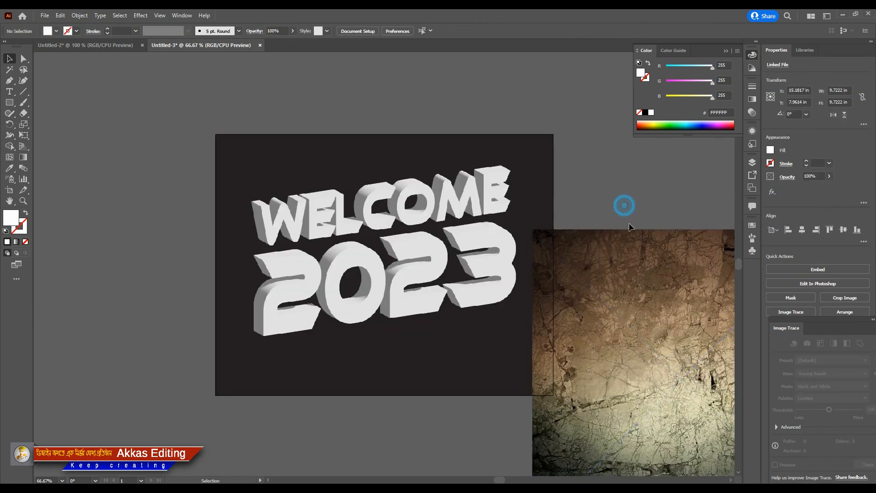
pyautogui.moveTo(652, 302); pyautogui.dragTo(232, 227)
pyautogui.hotkey('ctrl', '-')
pyautogui.hotkey('ctrl', '-')
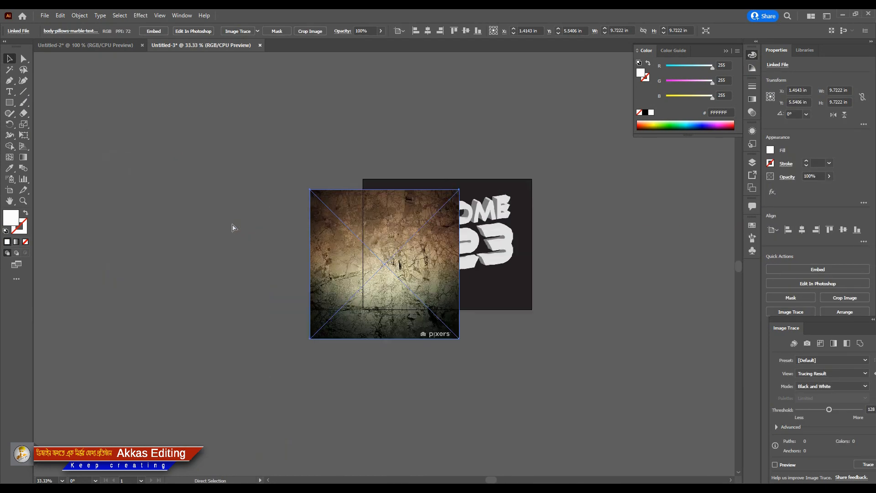
pyautogui.moveTo(379, 266); pyautogui.dragTo(254, 258)
pyautogui.click(326, 171)
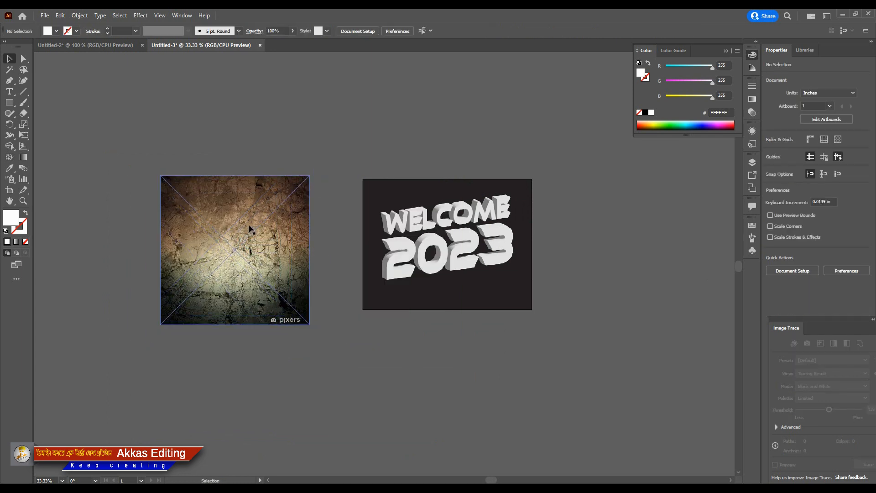
# Nudge the marble texture image upward beside the artboard to a Y position of about 3.42 in
pyautogui.click(249, 224)
pyautogui.click(333, 330)
pyautogui.click(254, 228)
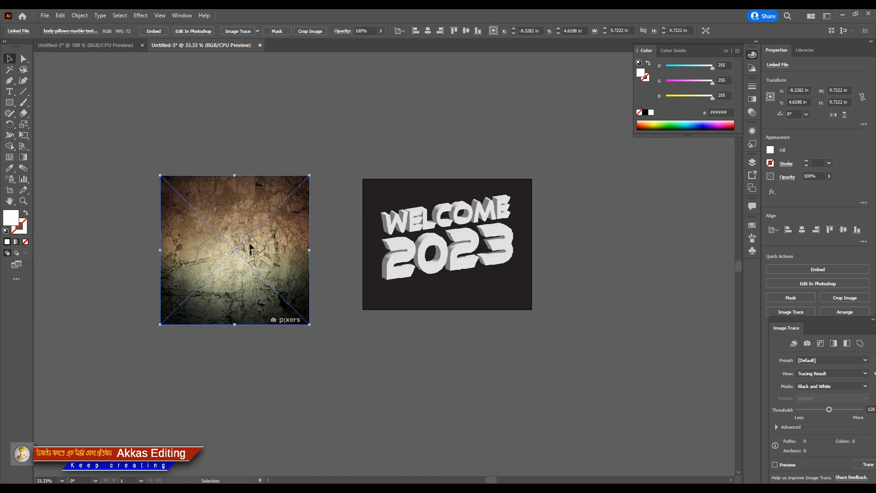
pyautogui.press('Up')
pyautogui.press('Up')
pyautogui.press('Up')
pyautogui.press('Up')
pyautogui.press('a')
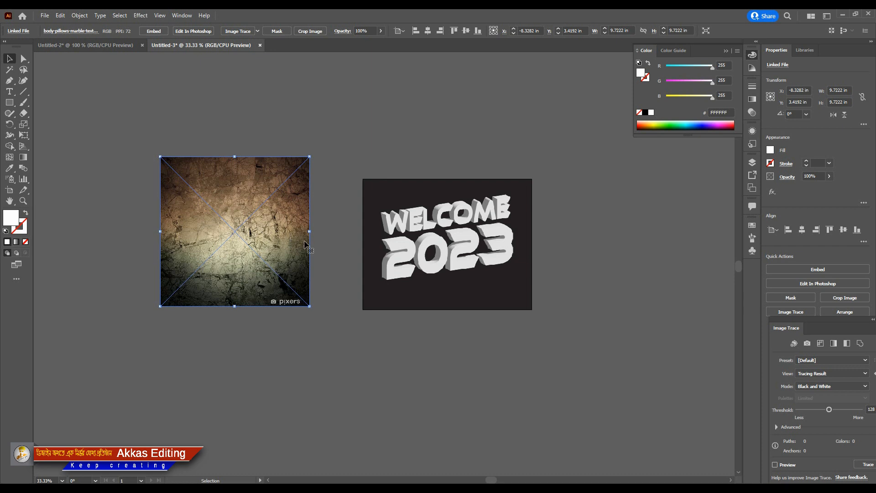
pyautogui.click(345, 254)
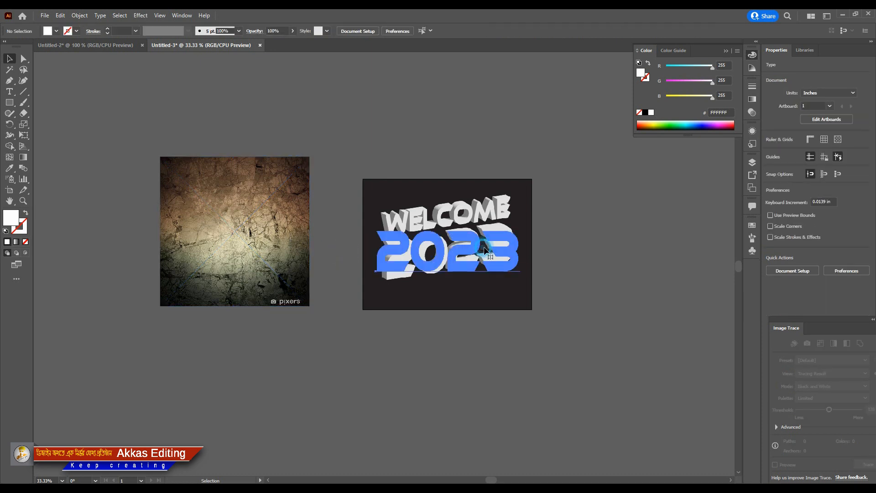
# Group the extruded WELCOME and 2023 texts
pyautogui.click(486, 244)
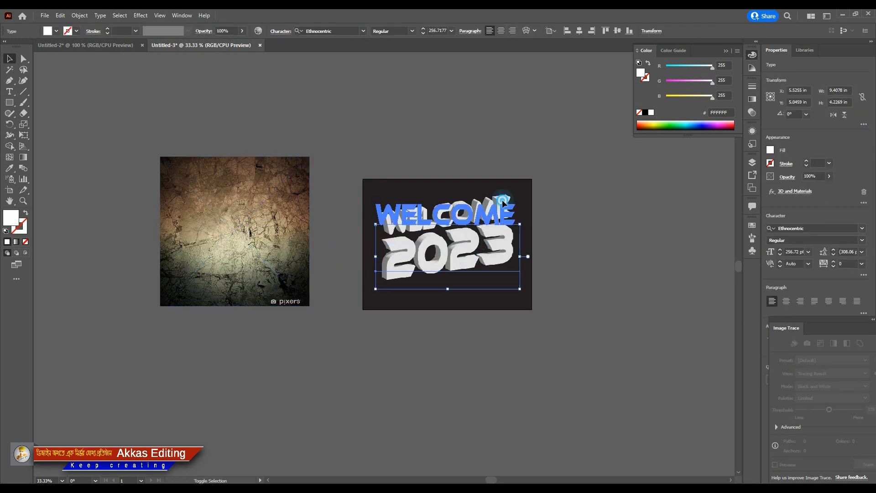
pyautogui.keyDown('shift'); pyautogui.click(497, 212); pyautogui.keyUp('shift')
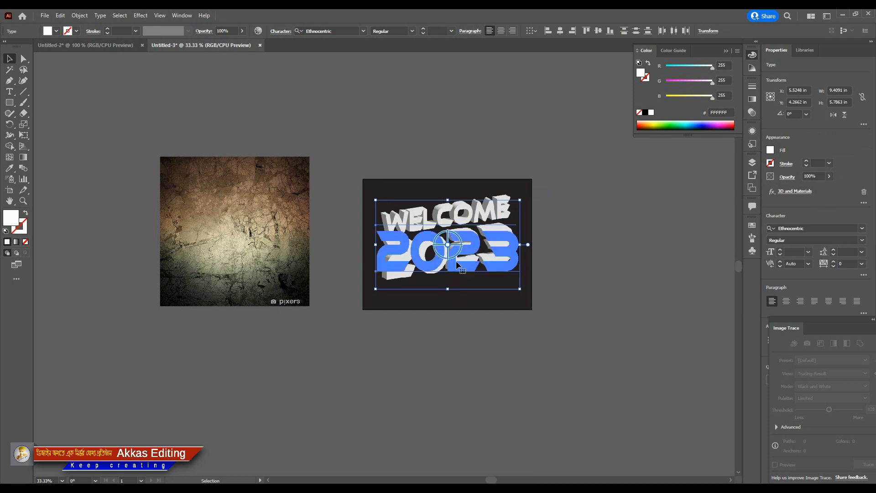
pyautogui.press('a')
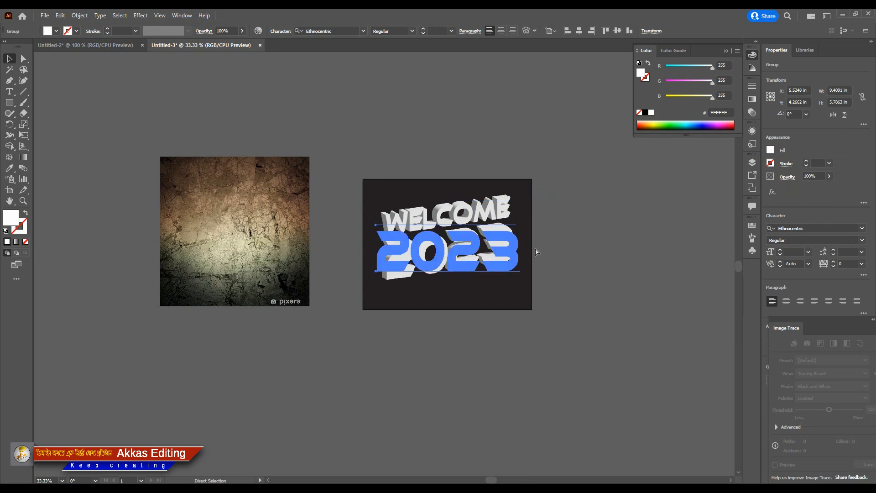
# Create a clipping opacity mask for the grouped WELCOME 2023 text with the Transparency settings
pyautogui.click(600, 232)
pyautogui.press('v')
pyautogui.hotkey('ctrl', '=')
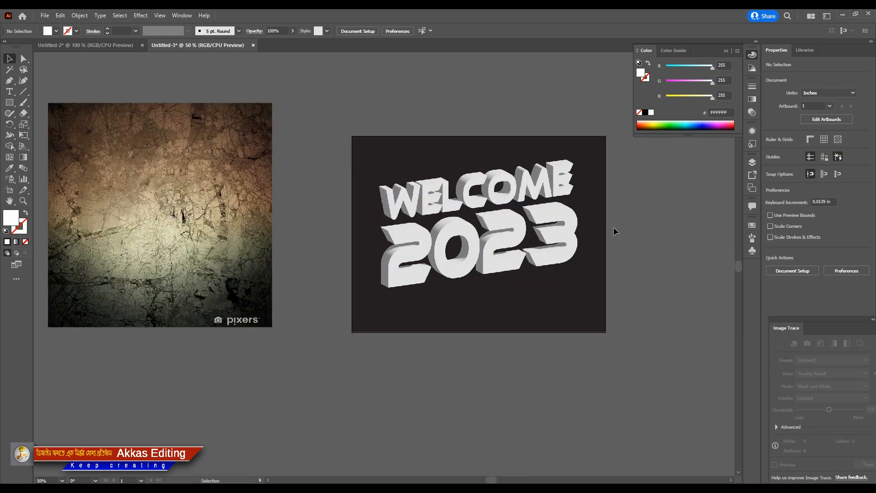
pyautogui.click(561, 189)
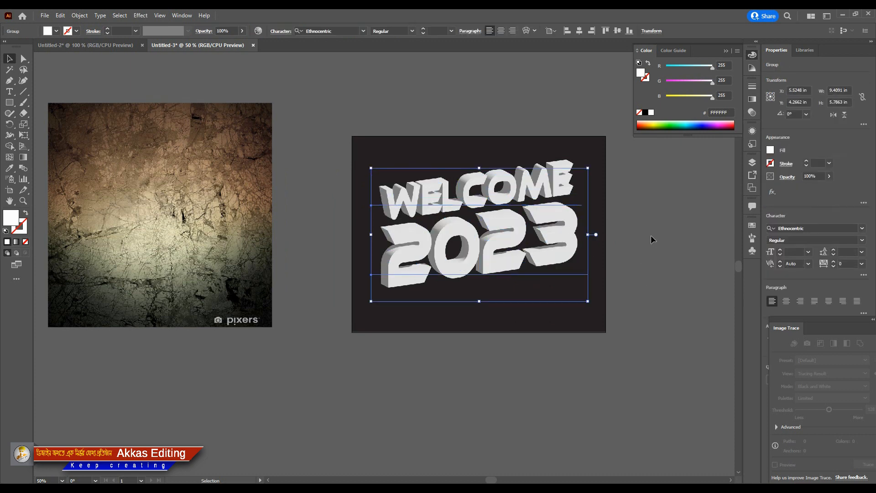
pyautogui.click(700, 189)
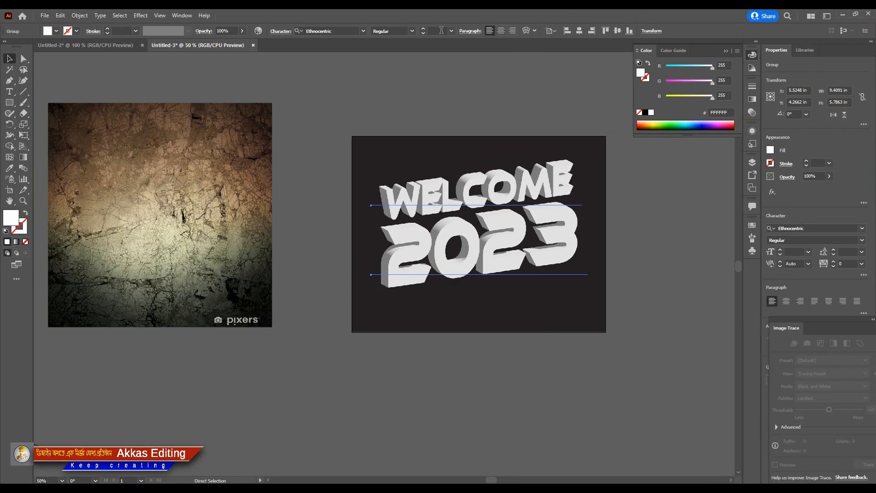
pyautogui.click(188, 17)
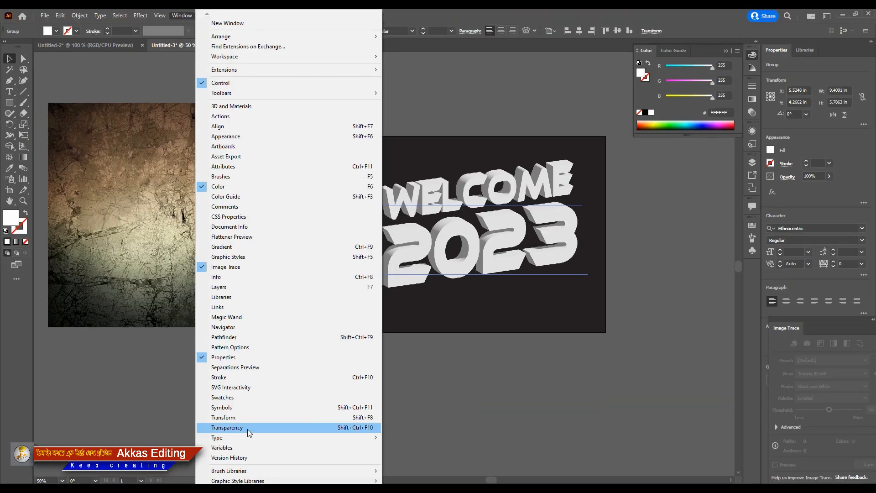
pyautogui.click(268, 404)
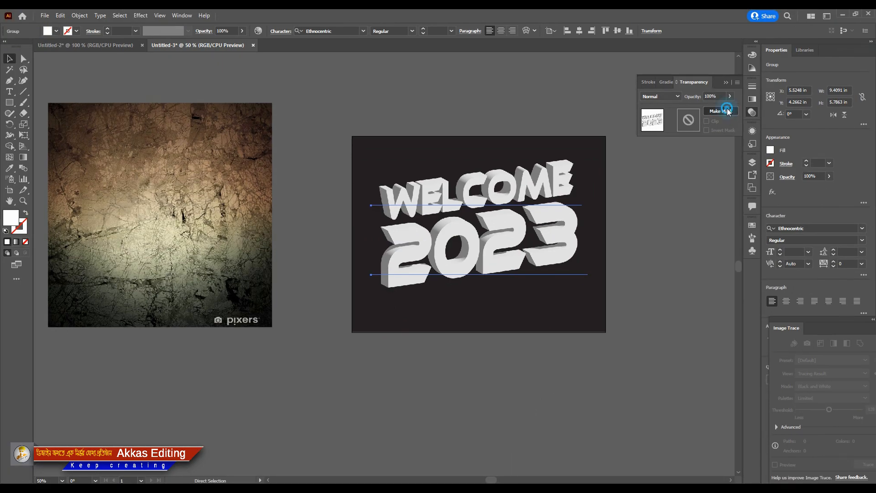
pyautogui.click(727, 111)
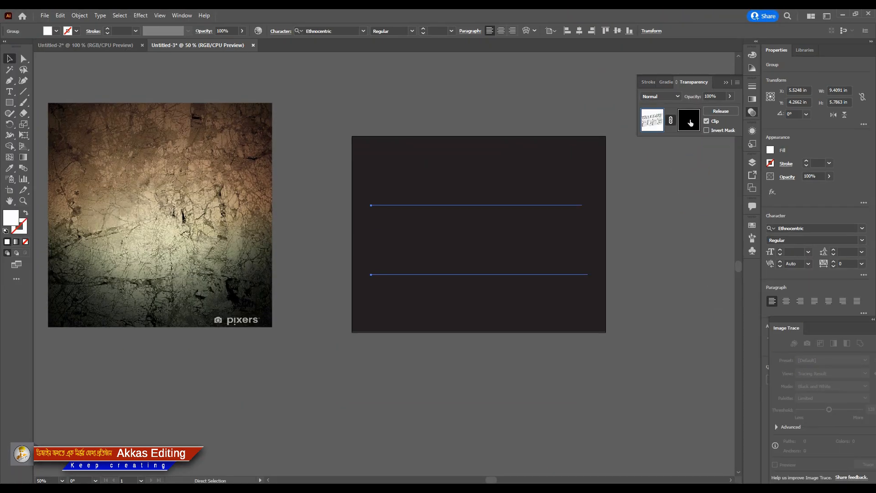
# Paste the copied marble texture image into the text group's opacity mask and move it over the lettering
pyautogui.click(690, 122)
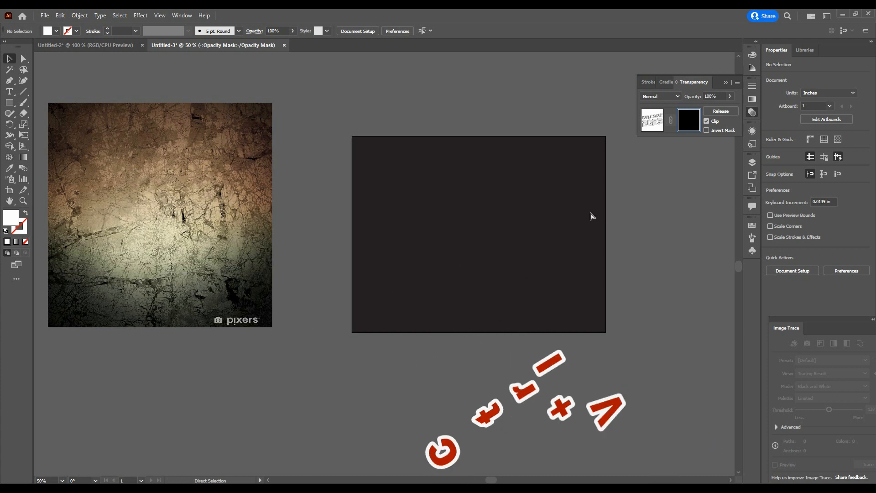
pyautogui.hotkey('ctrl', 'v')
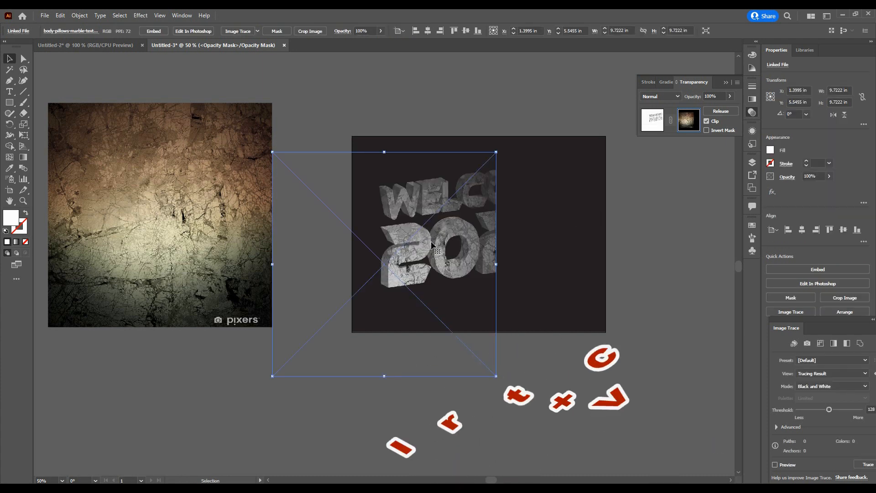
pyautogui.moveTo(434, 242); pyautogui.dragTo(530, 221)
# Stretch the texture inside the opacity mask to about 17.66 in wide and 12.56 in high, covering all the lettering
pyautogui.moveTo(585, 243); pyautogui.dragTo(656, 243)
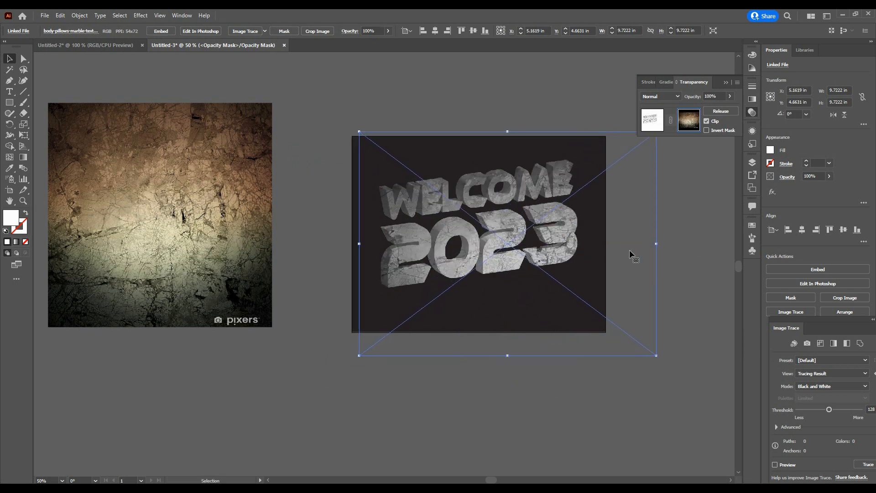
pyautogui.moveTo(359, 132); pyautogui.dragTo(249, 96)
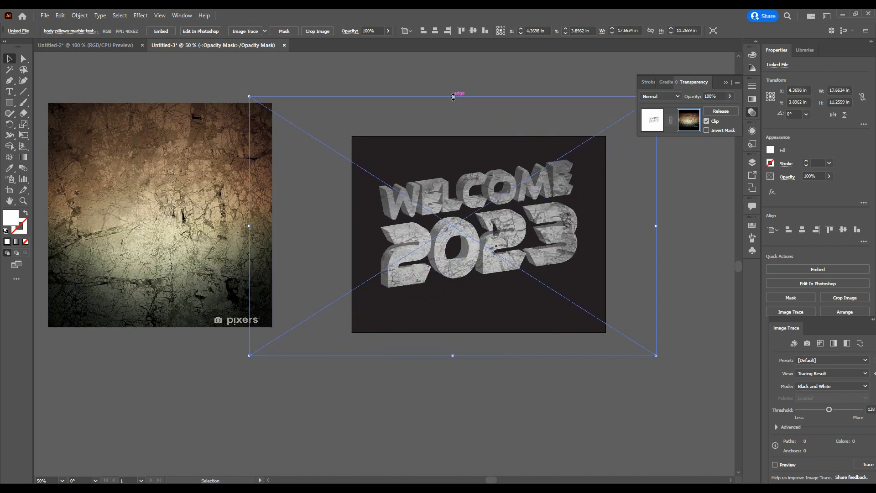
pyautogui.moveTo(453, 97); pyautogui.dragTo(453, 67)
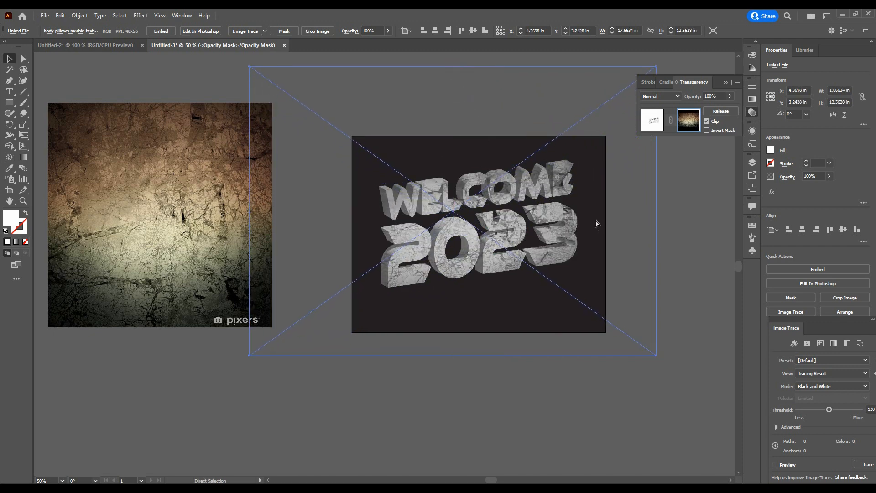
# Exit opacity mask editing back to the text artwork and deselect the group
pyautogui.hotkey('ctrl', '1')
pyautogui.scroll(-1, 588, 219)
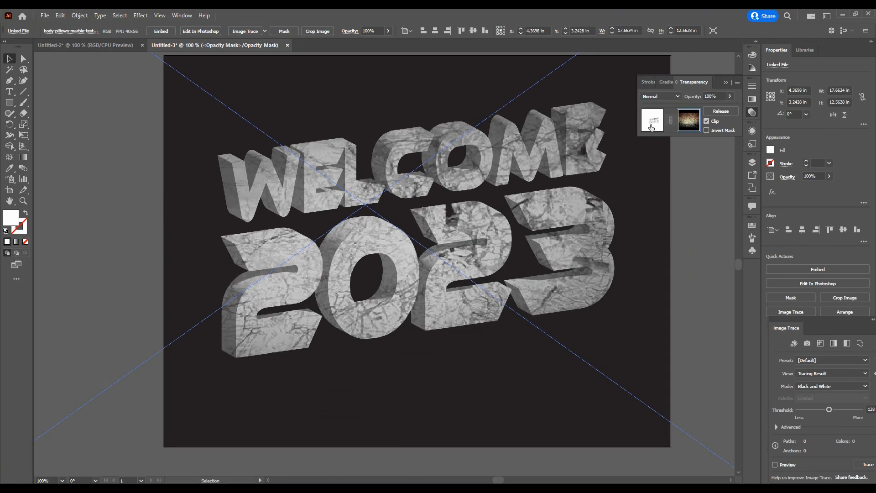
pyautogui.click(585, 108)
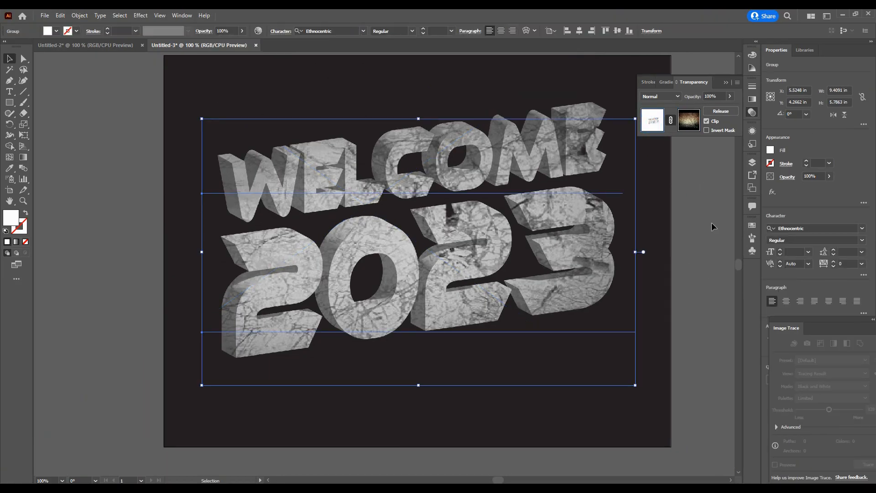
pyautogui.click(701, 229)
pyautogui.hotkey('ctrl', '-')
pyautogui.hotkey('ctrl', '-')
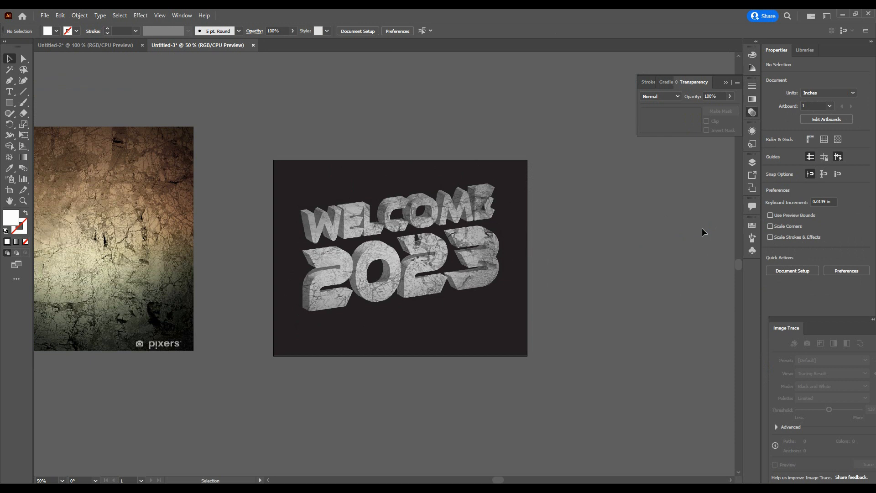